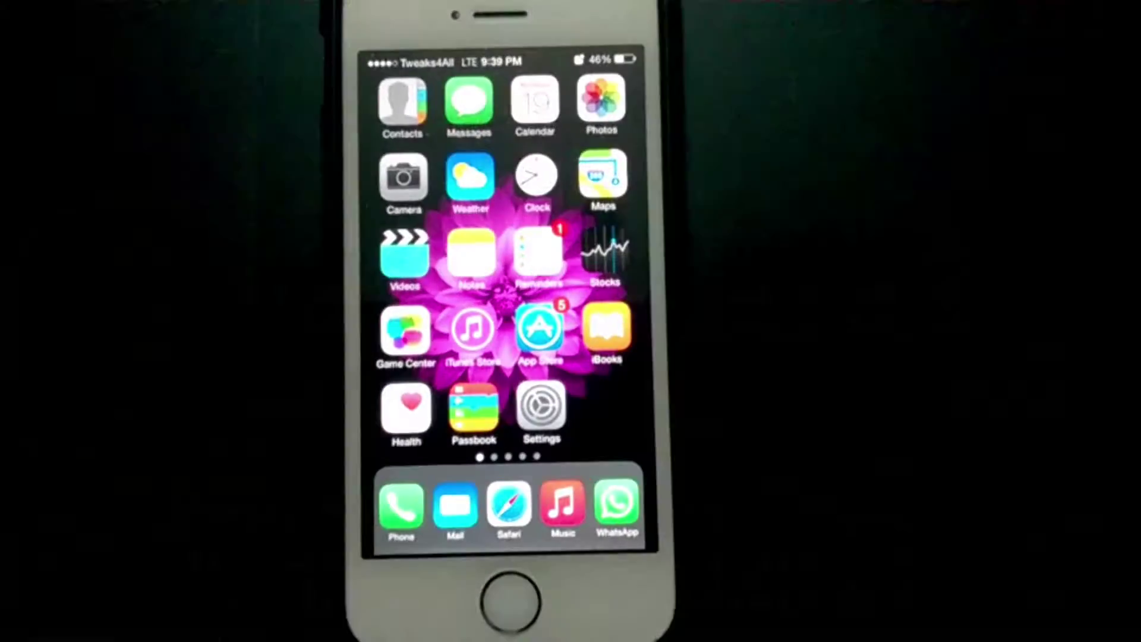
Launch Settings from the home screen to show its list, including Activator and AirBlue entries
left_click(531, 406)
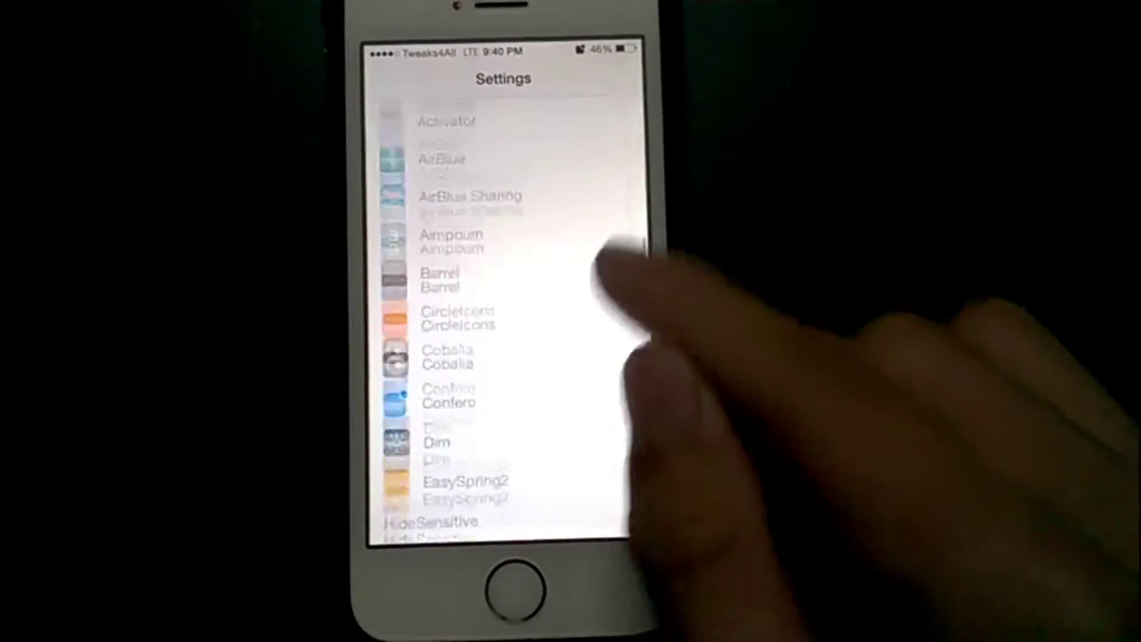
scroll(535, 357, "down", 10)
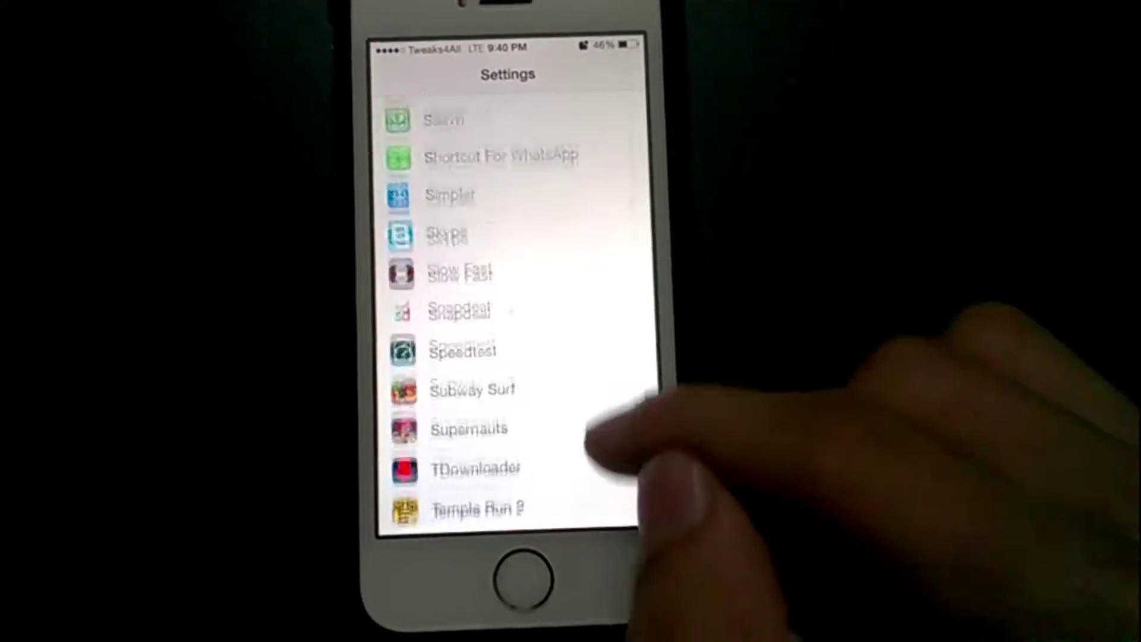
scroll(517, 356, "down", 3)
scroll(518, 357, "up", 10)
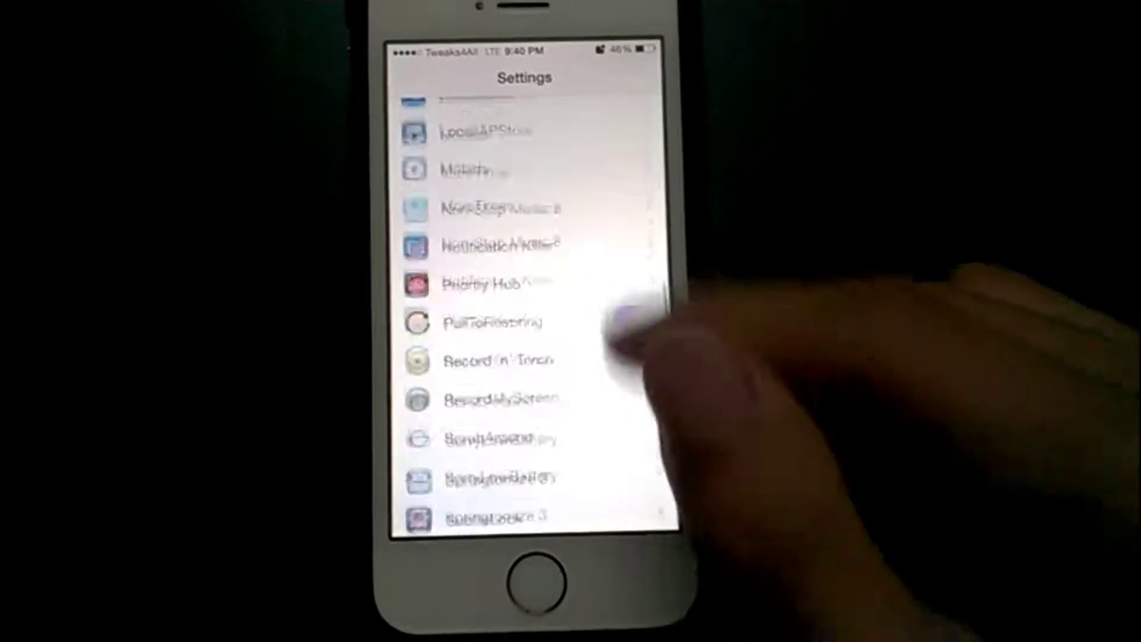
scroll(526, 357, "up", 10)
scroll(526, 357, "up", 8)
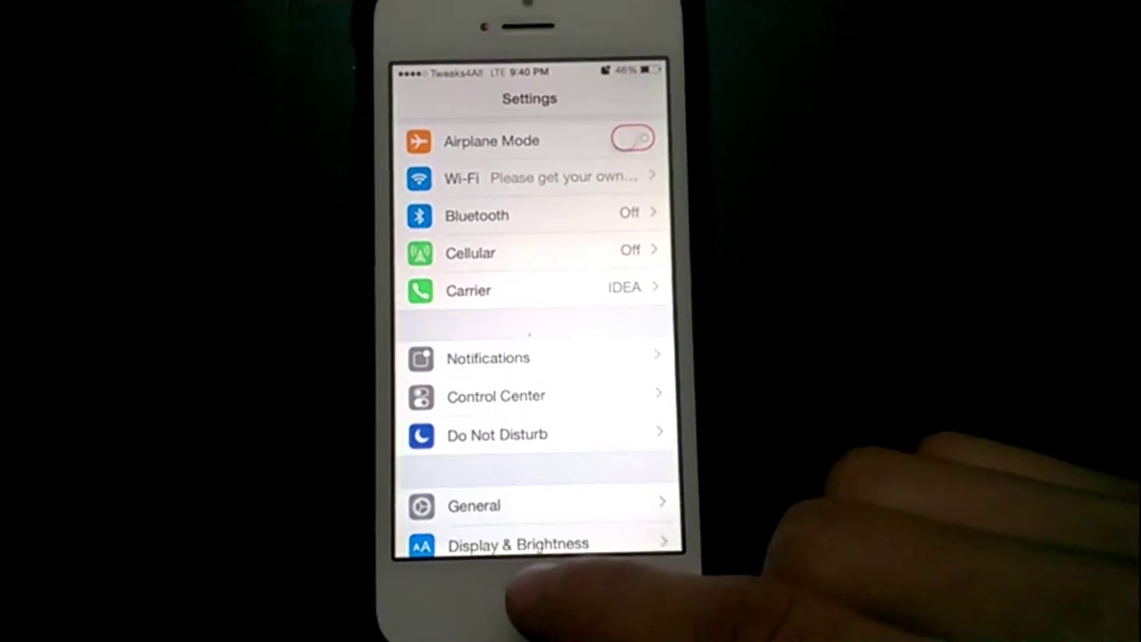
Go home, open Cydia from the next page, and confirm installing PreferenceOrganizer 2
left_click(532, 596)
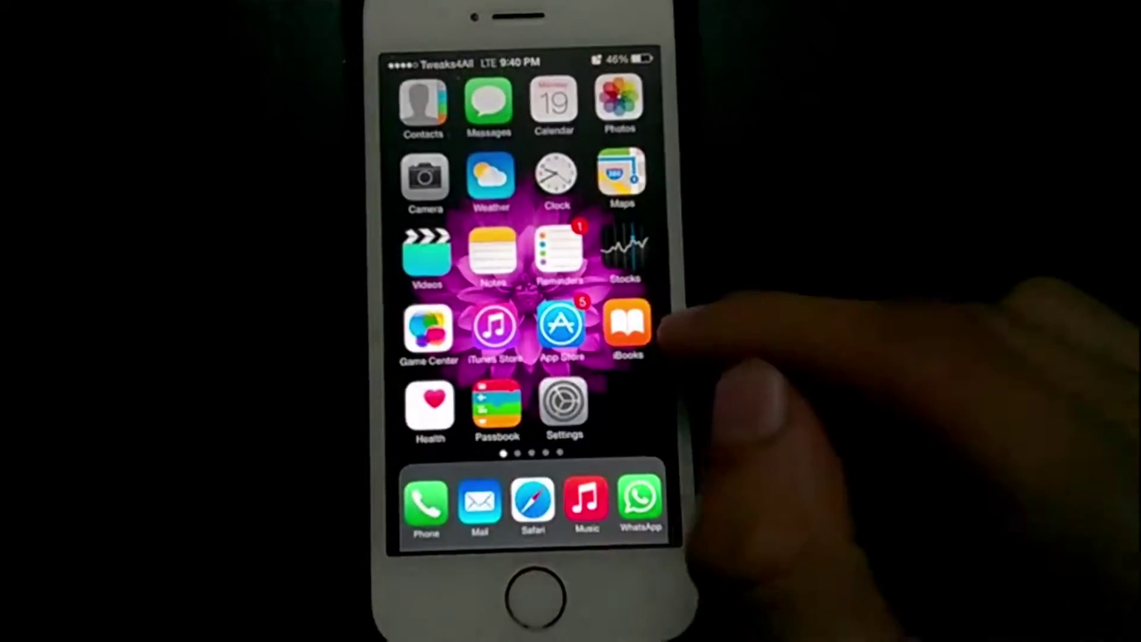
left_click_drag(624, 356, 428, 356)
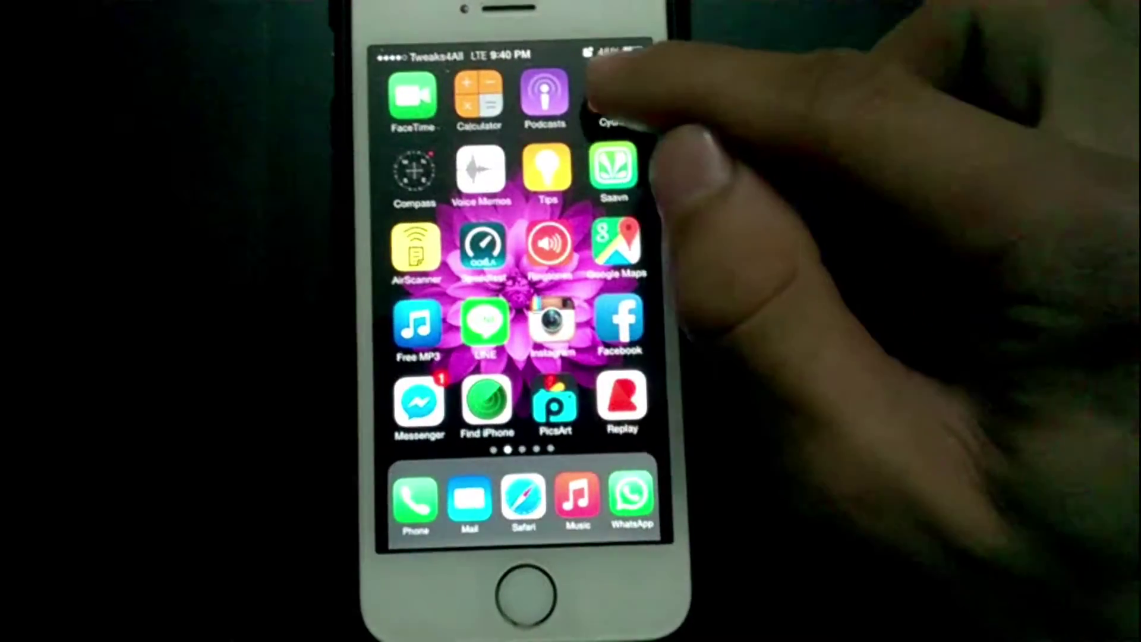
left_click(478, 170)
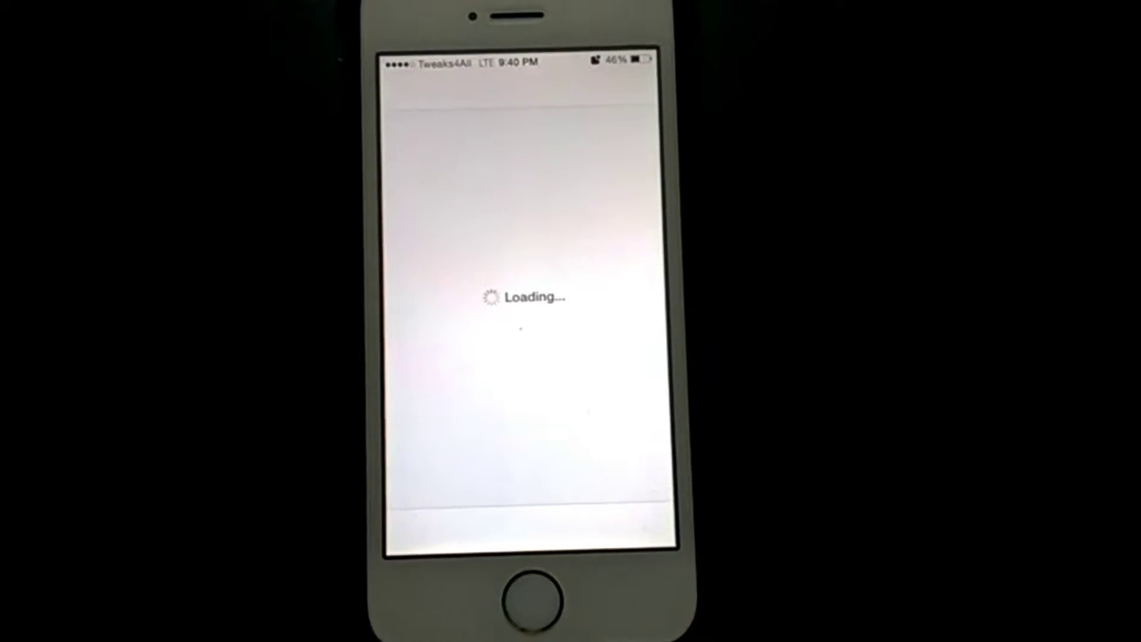
left_click(643, 43)
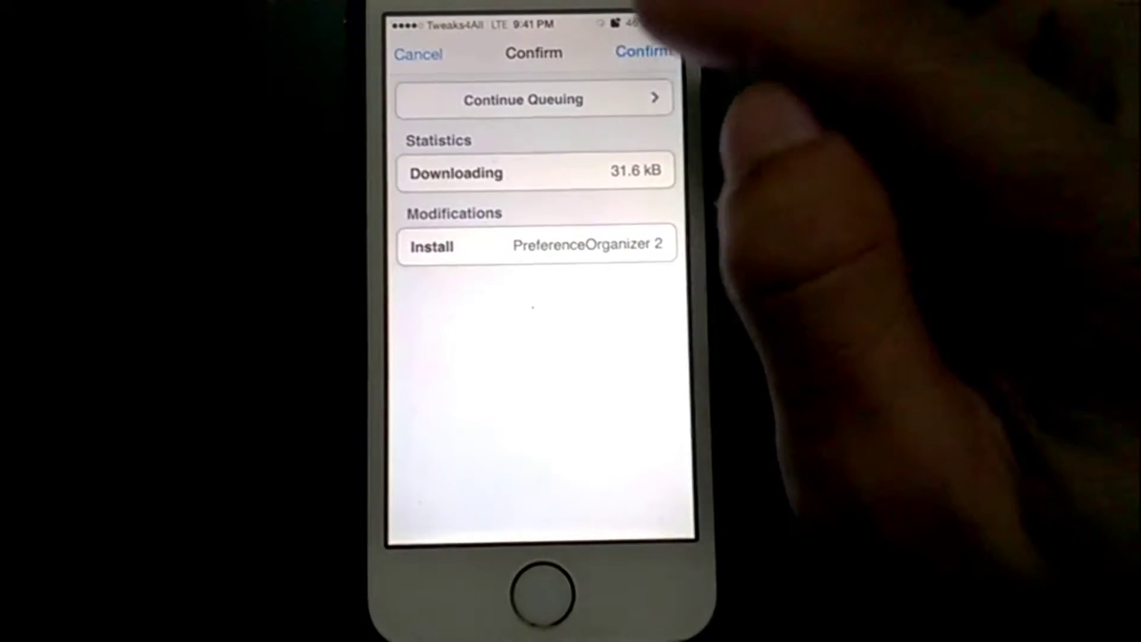